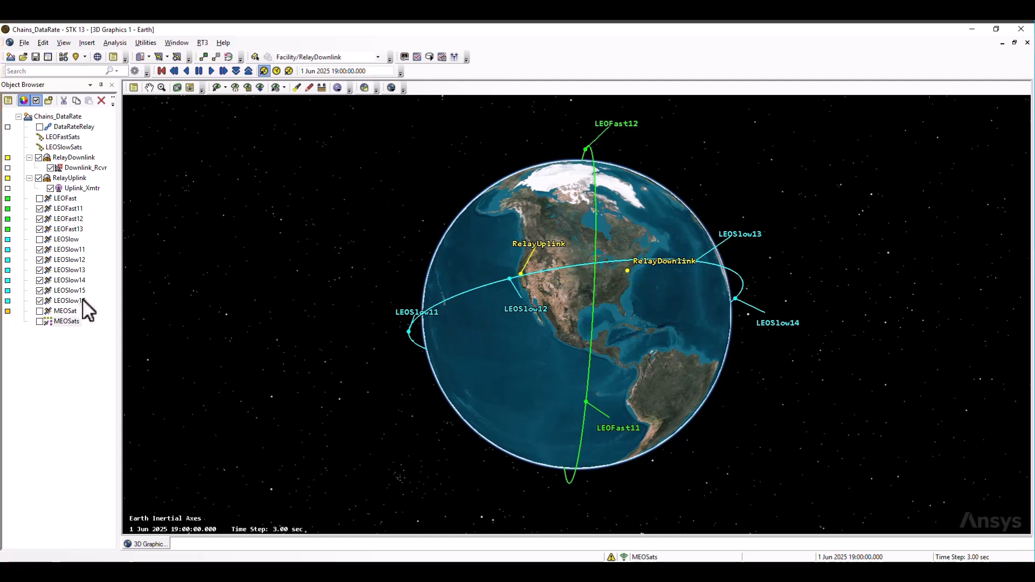
Show the MEOSats constellation in the 3D view and turn off the 3D orbit lines for its AllSatellites subset.
{"action": "left_click", "coordinate": [39, 321]}
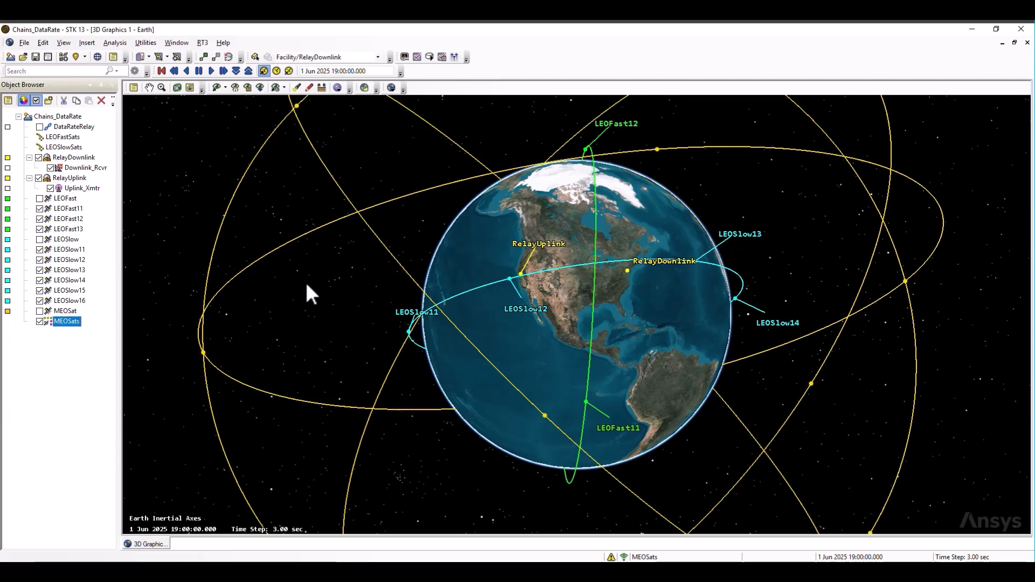
{"action": "double_click", "coordinate": [66, 321]}
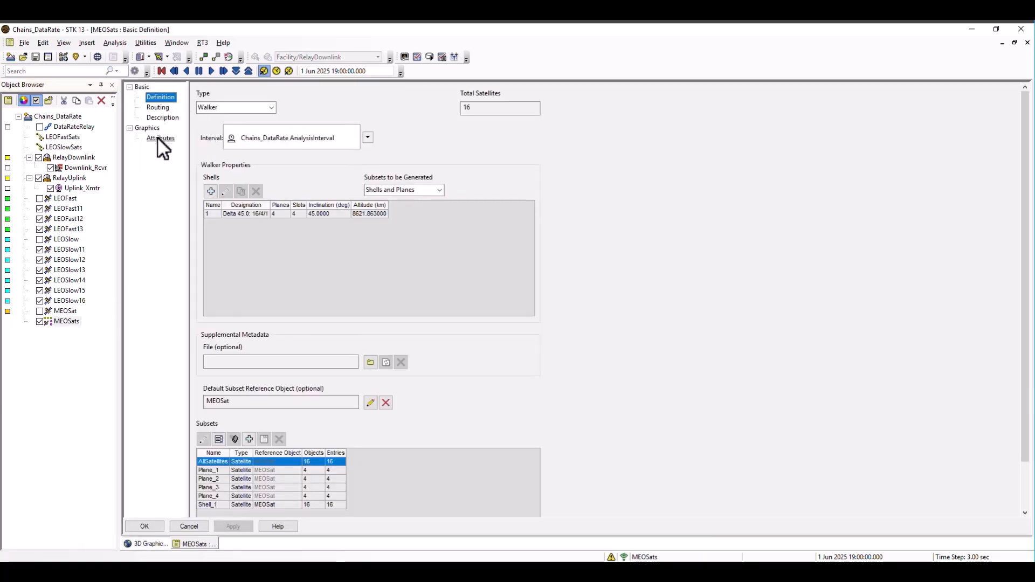
{"action": "left_click", "coordinate": [160, 138]}
{"action": "left_click", "coordinate": [376, 120]}
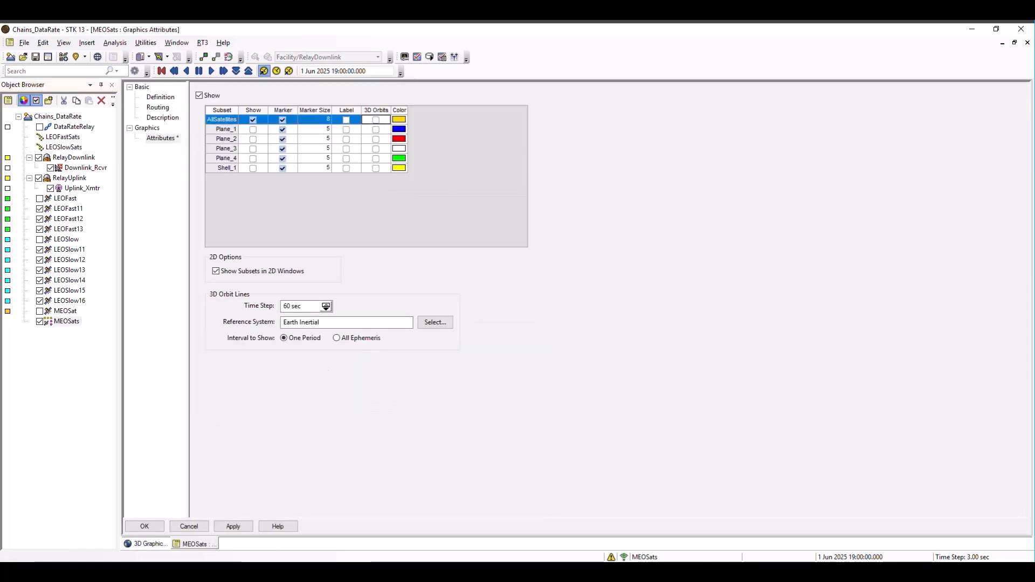
{"action": "left_click", "coordinate": [146, 526]}
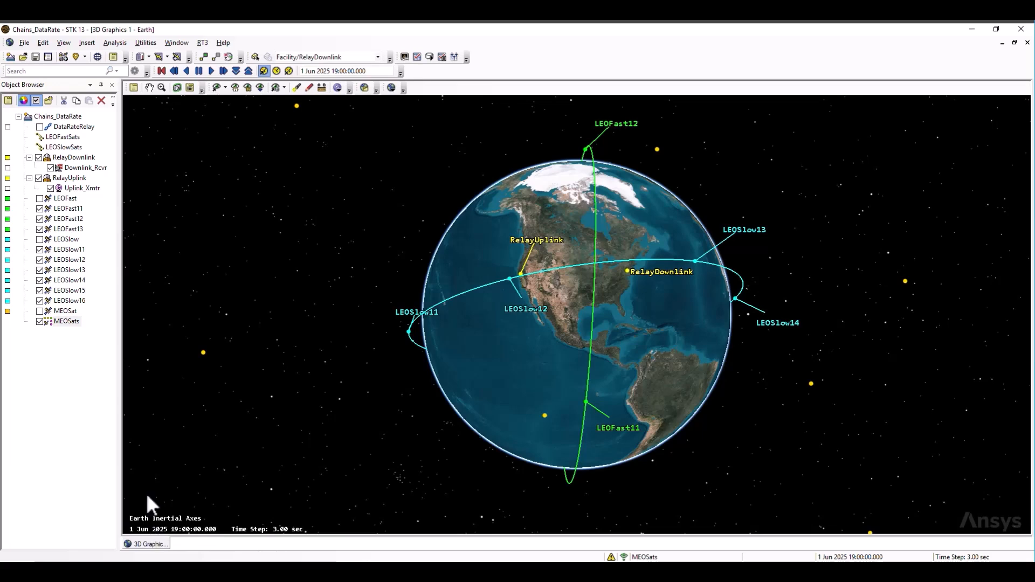
Examine LEOSlow11's orbit properties and its chain analysis settings for processing delay and data rate.
{"action": "left_click", "coordinate": [69, 249]}
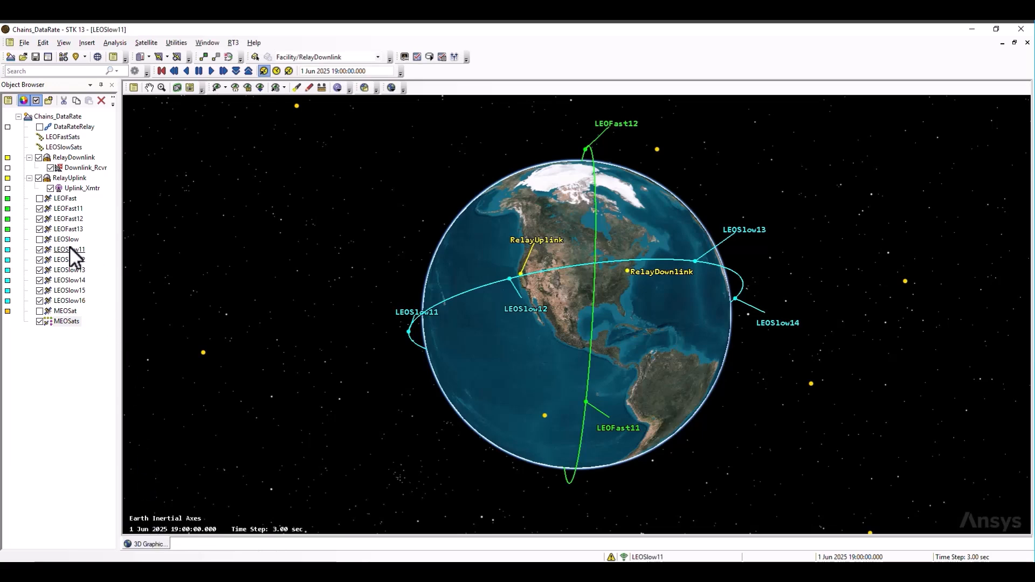
{"action": "double_click", "coordinate": [69, 247]}
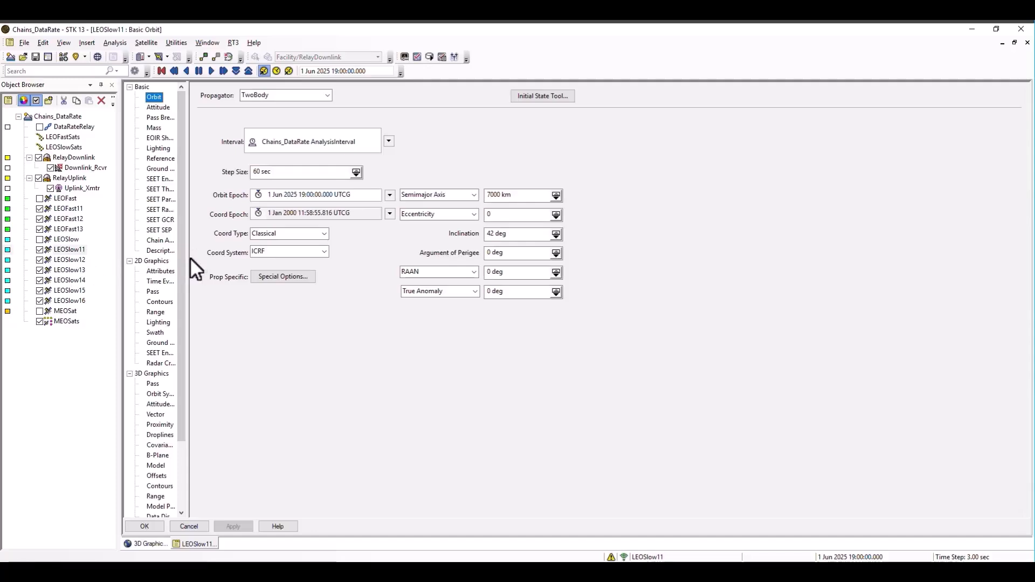
{"action": "left_click_drag", "start_coordinate": [190, 257], "coordinate": [243, 257]}
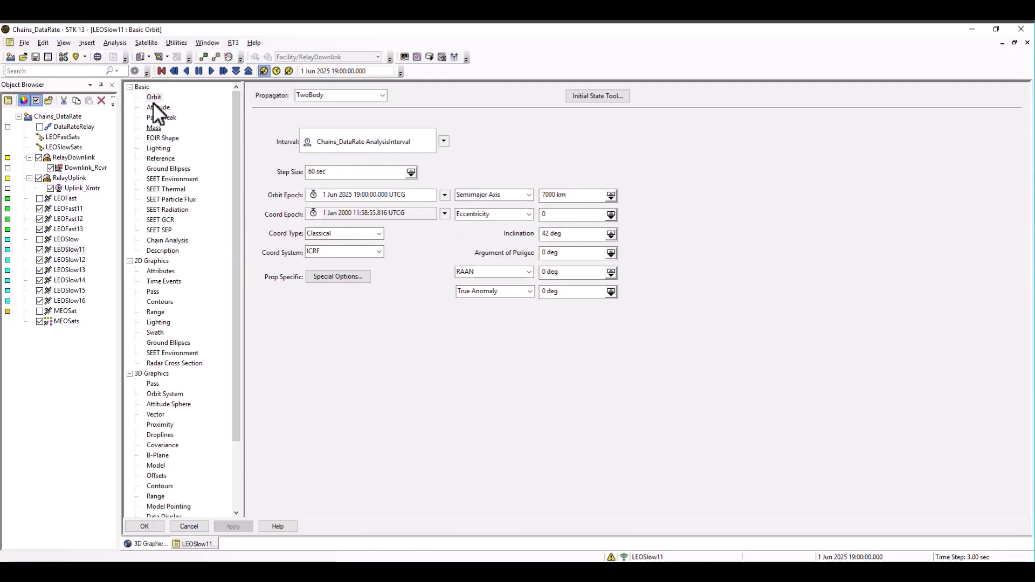
{"action": "left_click", "coordinate": [173, 241]}
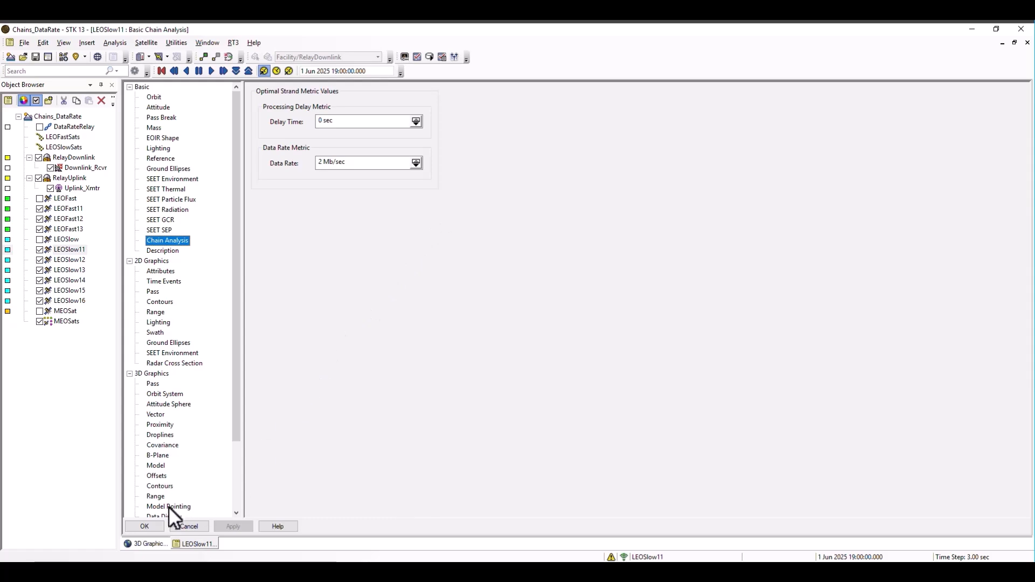
{"action": "left_click", "coordinate": [143, 525]}
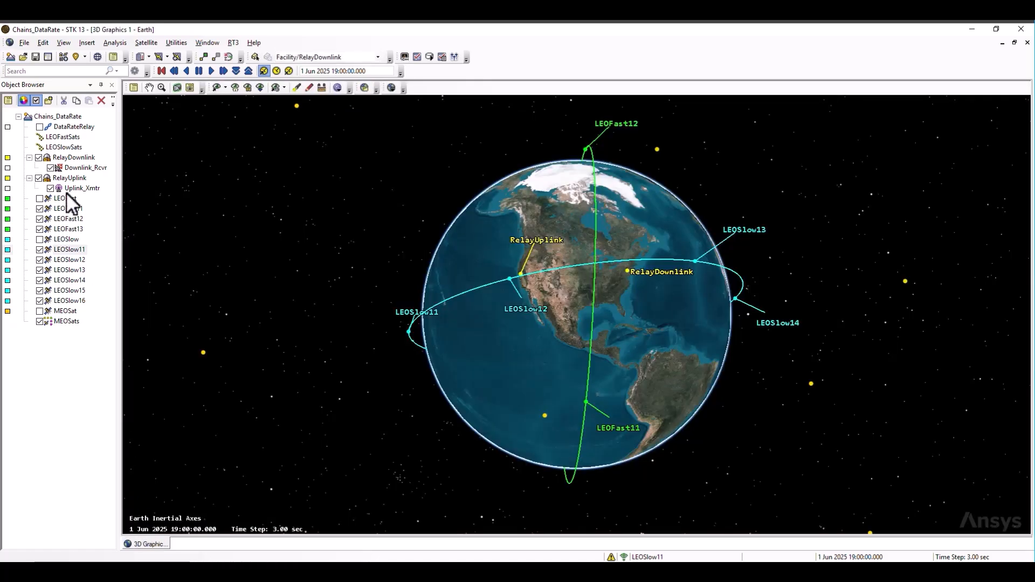
Show the DataRateRelay chain in the 3D view, then review its definition and open its strand analysis settings.
{"action": "left_click", "coordinate": [40, 126]}
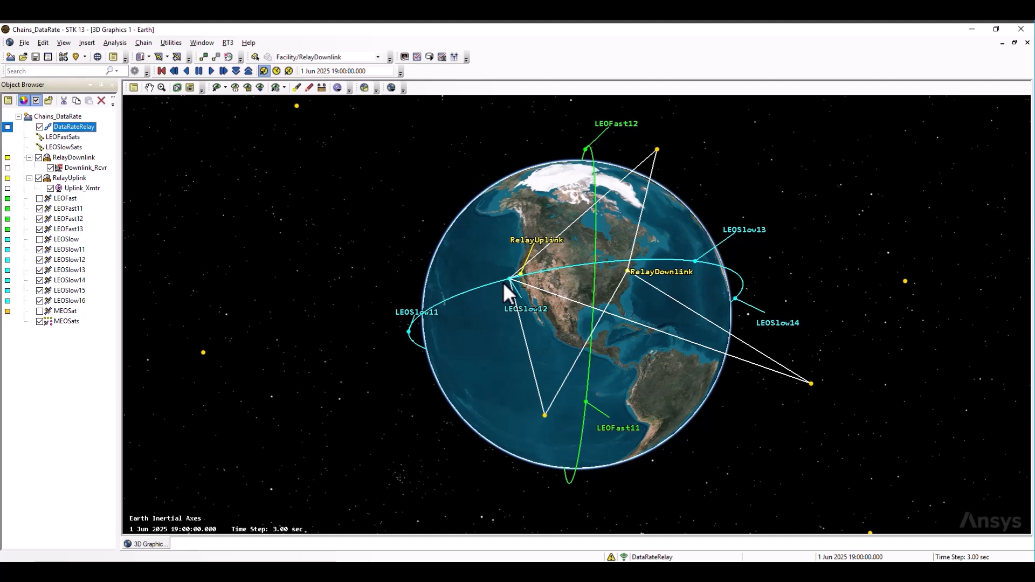
{"action": "double_click", "coordinate": [80, 127]}
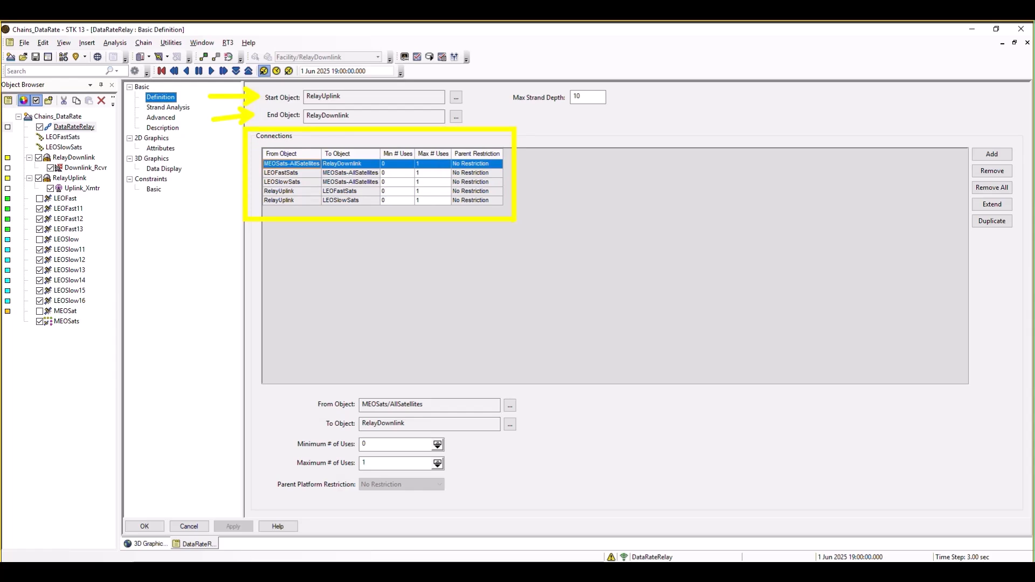
{"action": "left_click", "coordinate": [182, 107]}
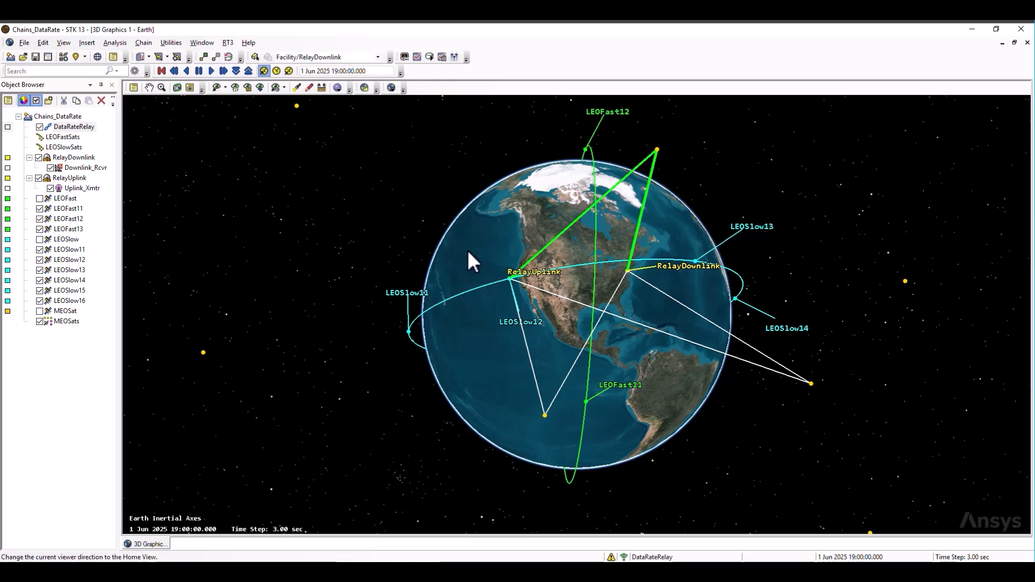
{"action": "key", "text": "ctrl+shift+d"}
{"action": "left_click_drag", "start_coordinate": [469, 260], "coordinate": [576, 330]}
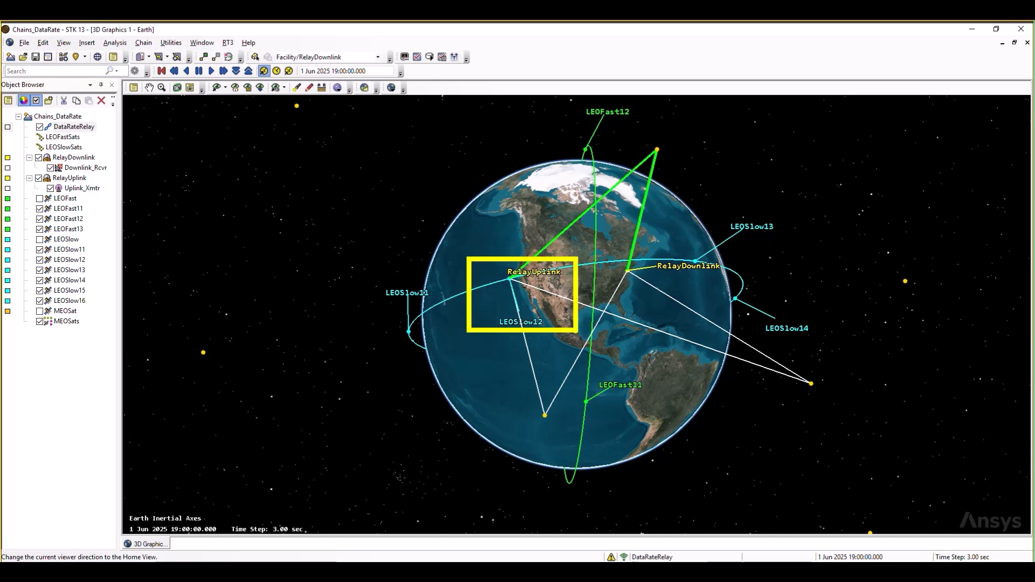
{"action": "key", "text": "Escape"}
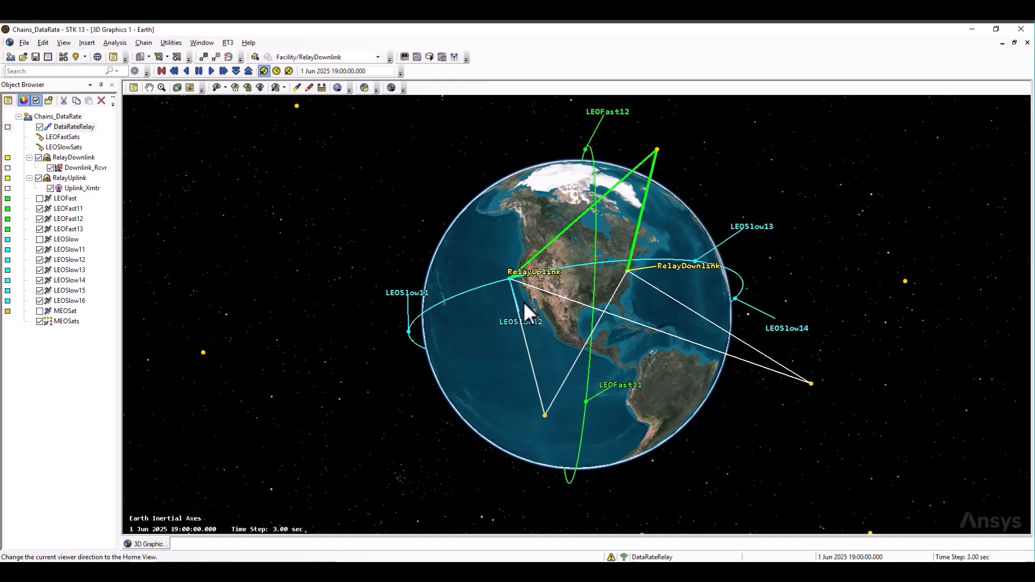
Animate the scenario to watch the optimal strand change, resetting it to the start and replaying it before pausing.
{"action": "left_click", "coordinate": [211, 71]}
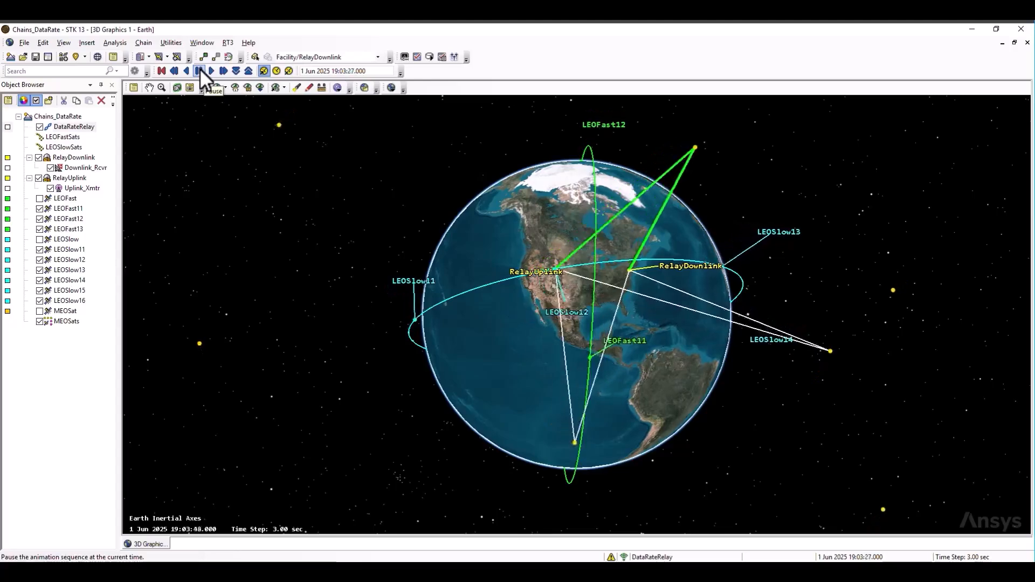
{"action": "left_click", "coordinate": [200, 70]}
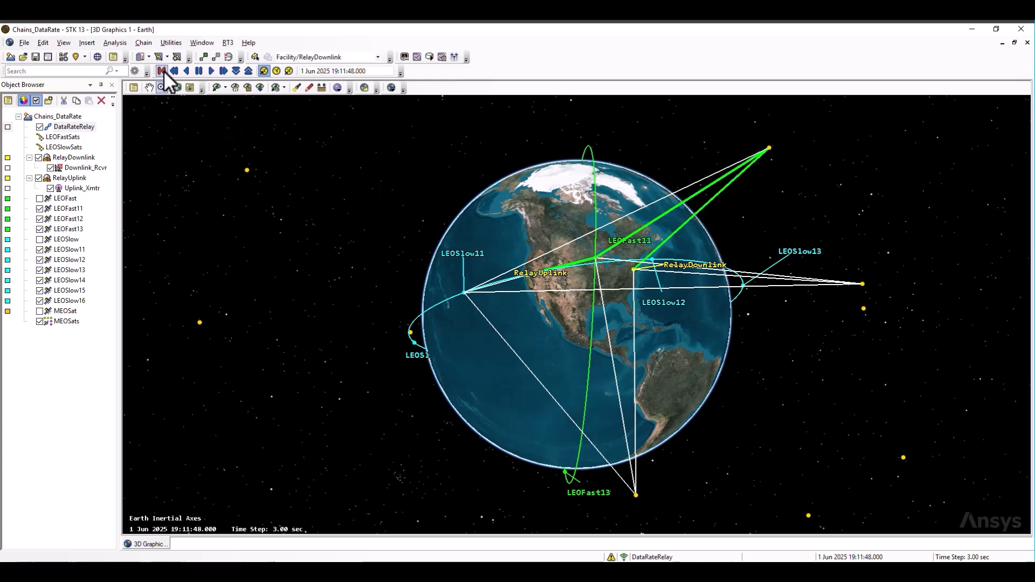
{"action": "left_click", "coordinate": [163, 71]}
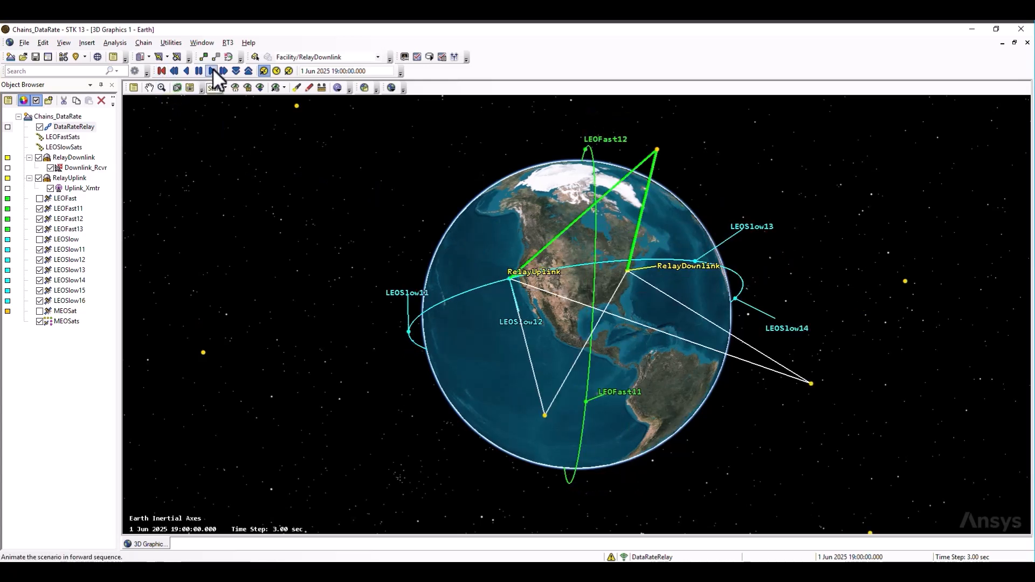
{"action": "left_click", "coordinate": [212, 71]}
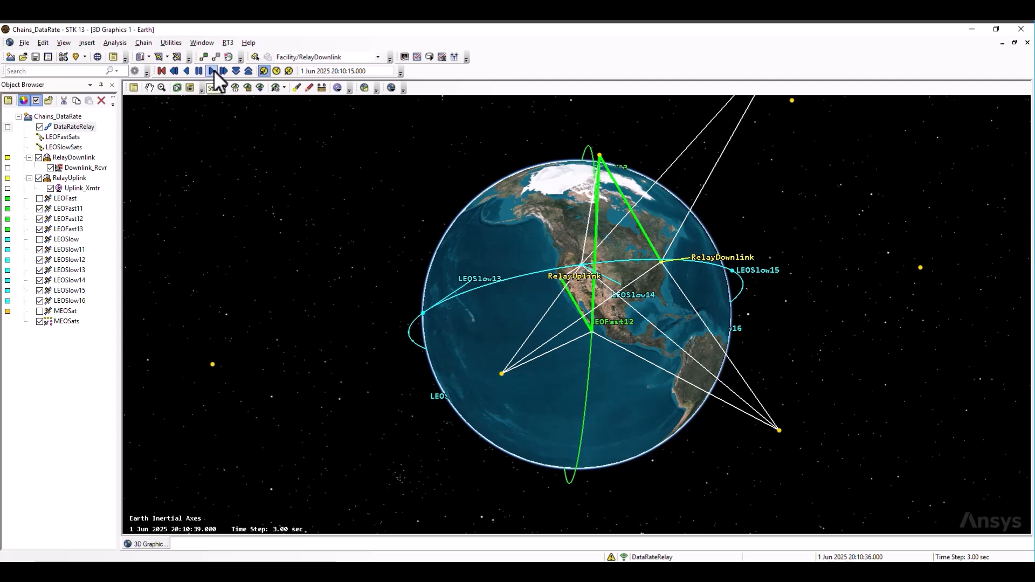
{"action": "left_click", "coordinate": [212, 71]}
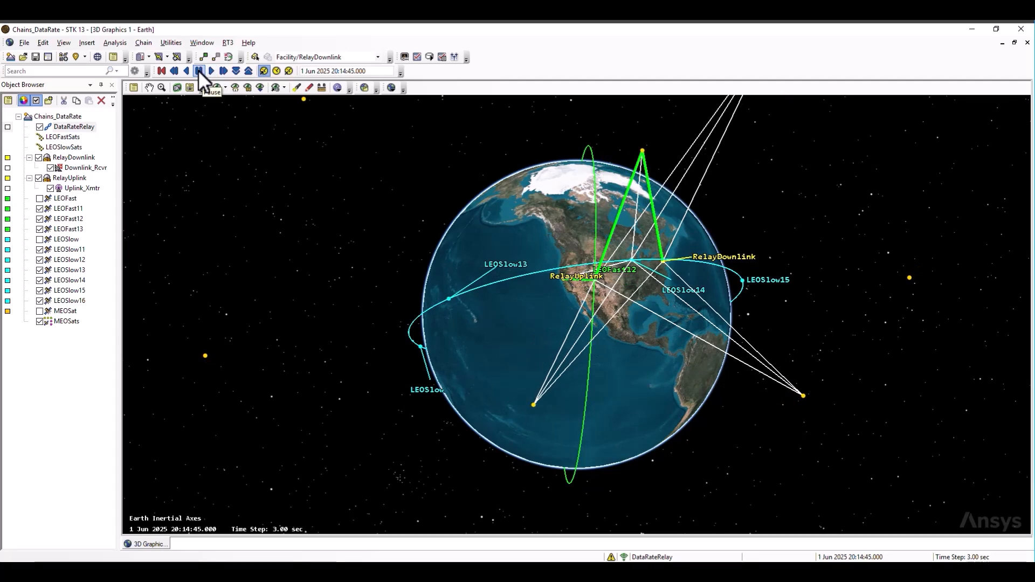
Set the number of optimal strands to store to 3 in the DataRateRelay chain's strand analysis.
{"action": "double_click", "coordinate": [72, 126]}
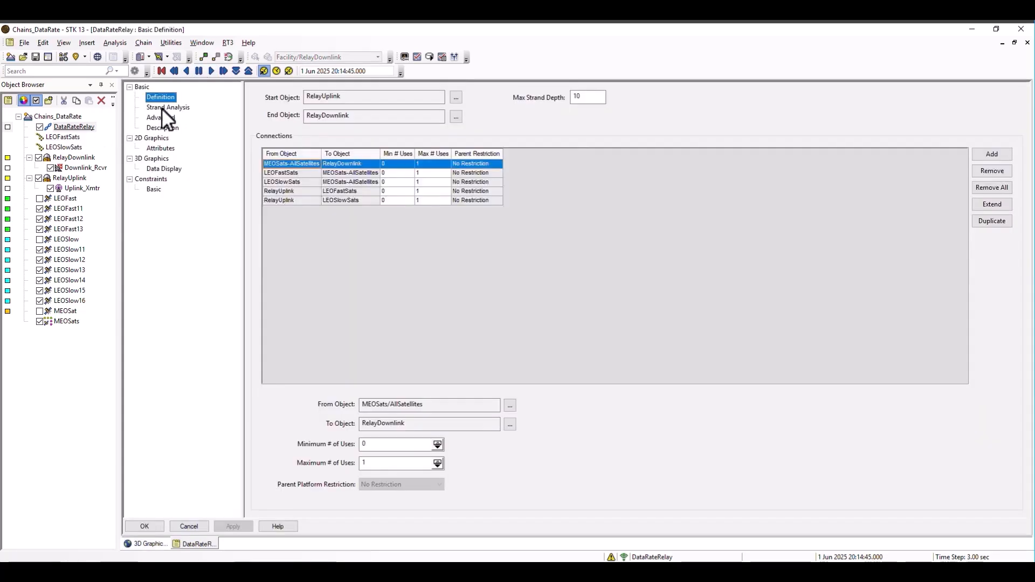
{"action": "left_click", "coordinate": [168, 107]}
{"action": "double_click", "coordinate": [351, 294]}
{"action": "type", "text": "3"}
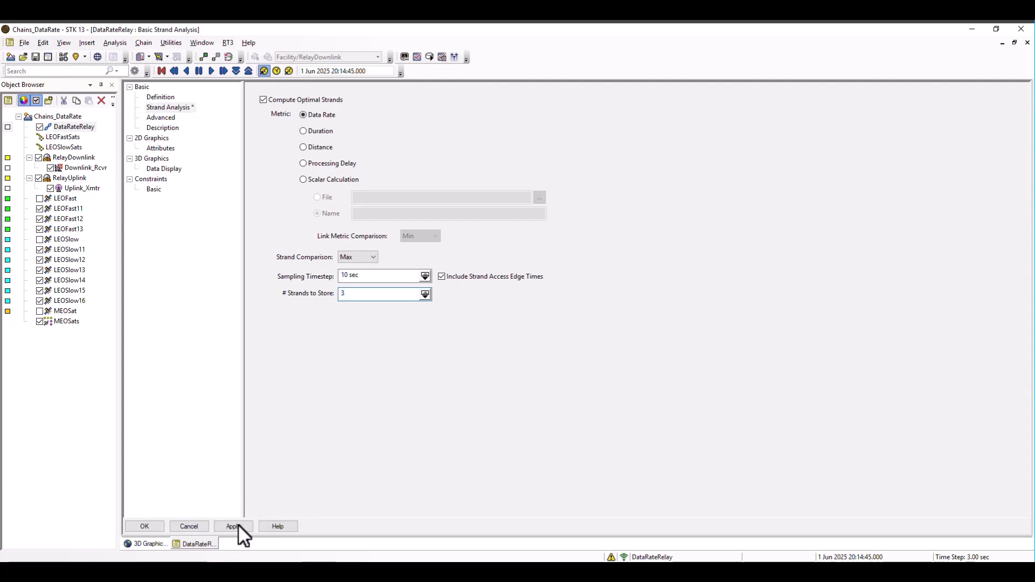
{"action": "left_click", "coordinate": [233, 526]}
Set DataRateRelay's optimal strand graphics to display 3 strands and play the scenario animation.
{"action": "left_click", "coordinate": [162, 148]}
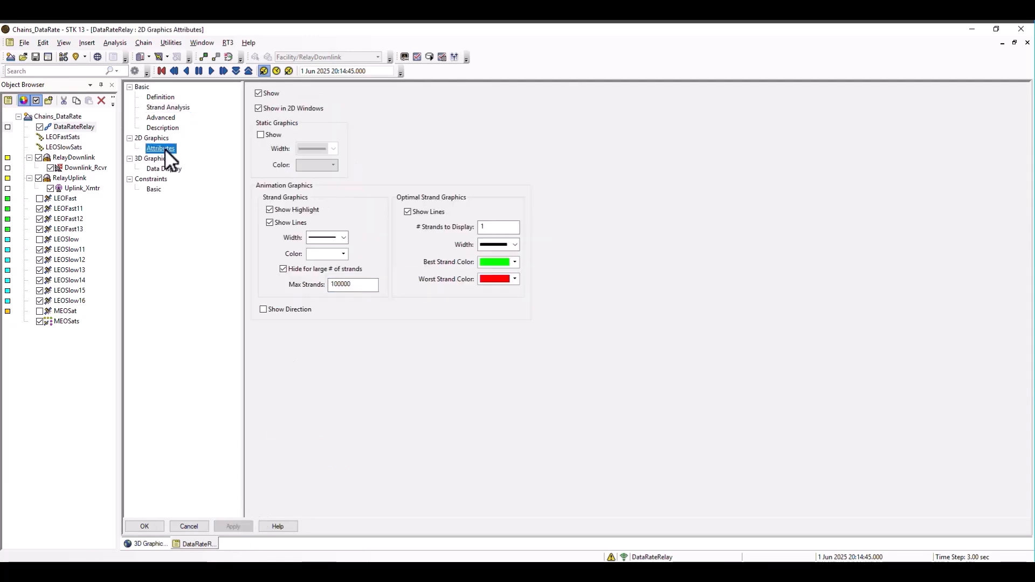
{"action": "double_click", "coordinate": [495, 227]}
{"action": "type", "text": "3"}
{"action": "left_click", "coordinate": [237, 523]}
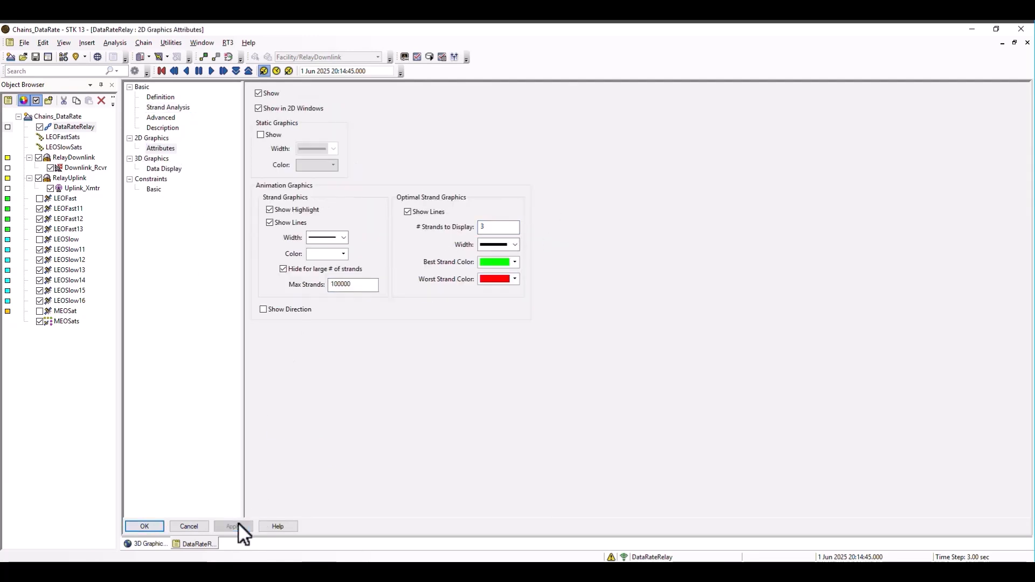
{"action": "left_click", "coordinate": [150, 525]}
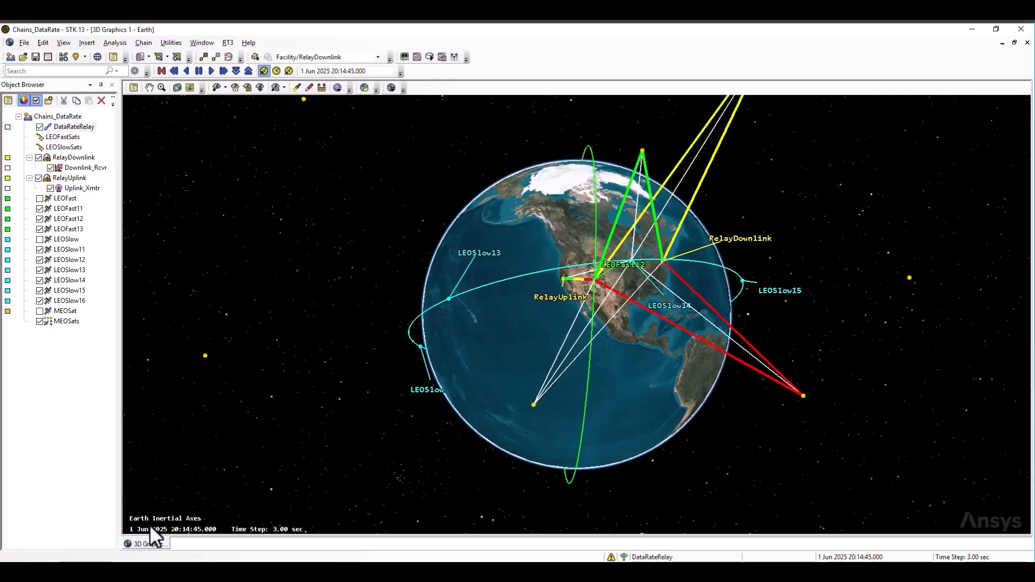
{"action": "left_click", "coordinate": [210, 74]}
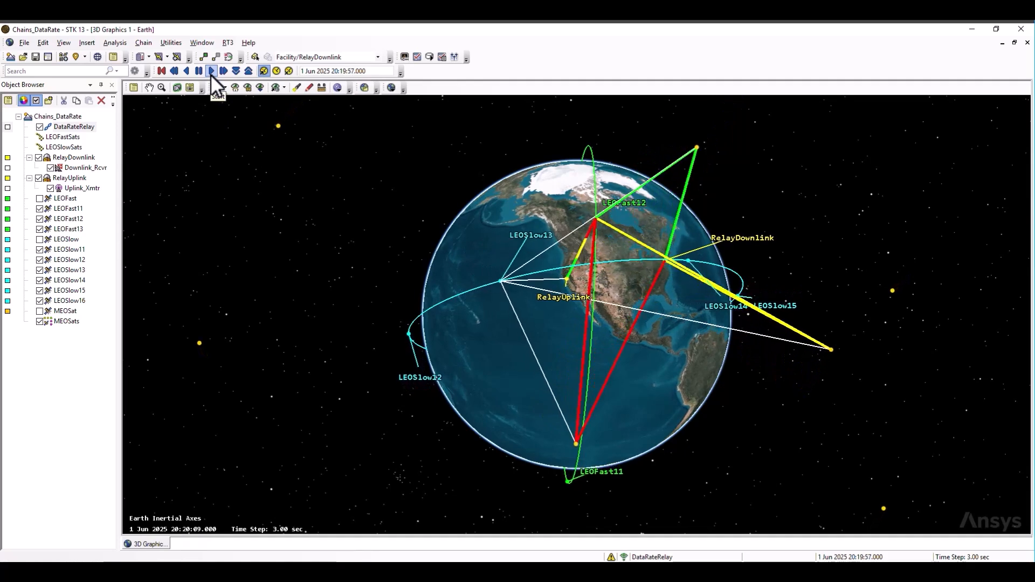